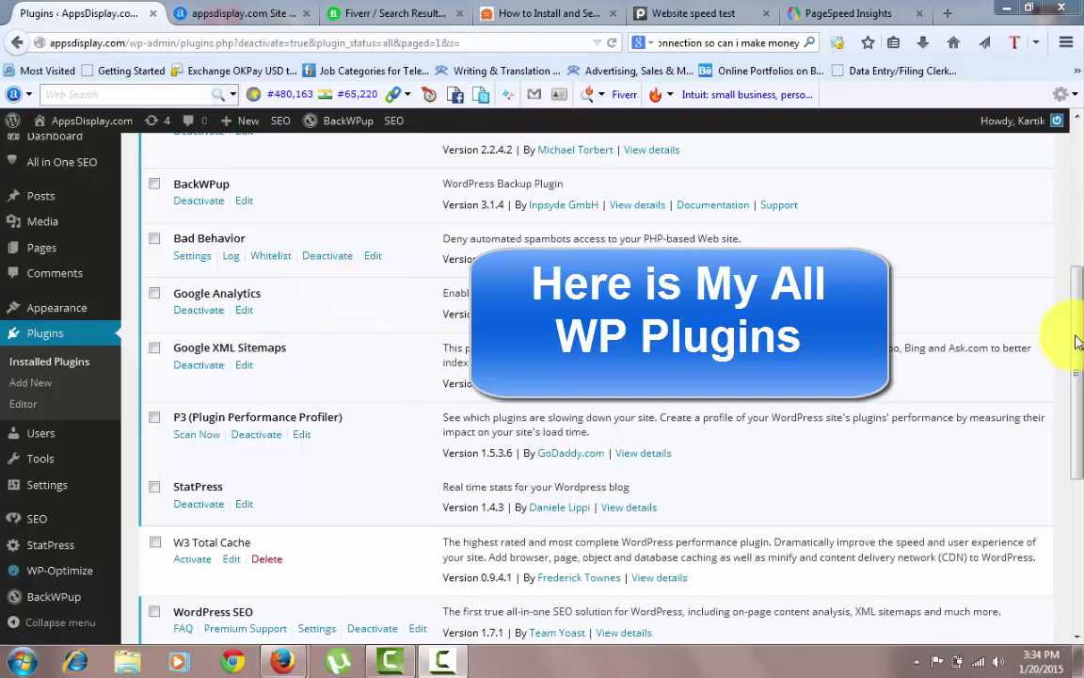
# - Scroll the Installed Plugins list to confirm W3 Total Cache is still inactive
pyautogui.moveTo(1076, 273); pyautogui.dragTo(1079, 225)
pyautogui.scroll(2, 1068, 197)
pyautogui.scroll(2, 1068, 263)
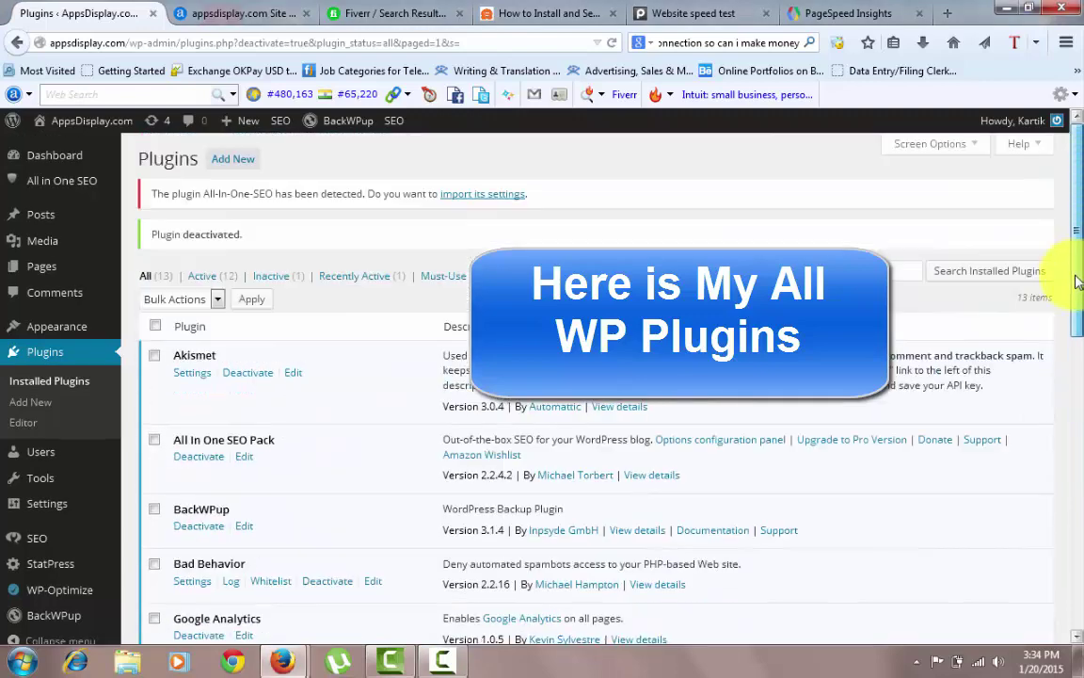
pyautogui.scroll(-10, 1068, 452)
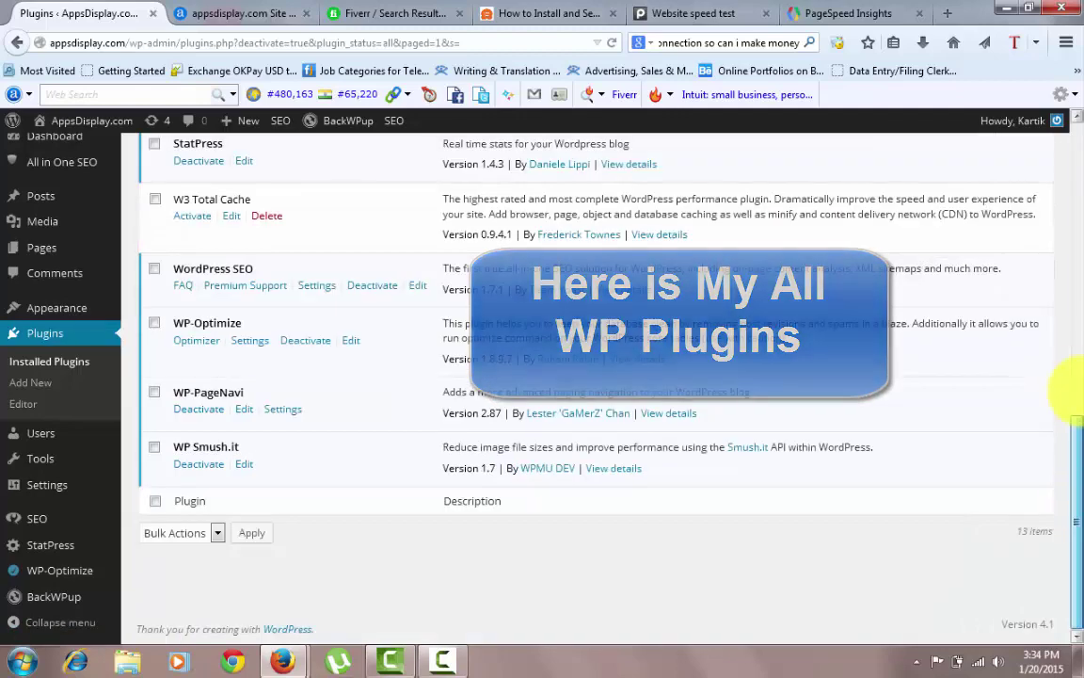
pyautogui.scroll(4, 1064, 484)
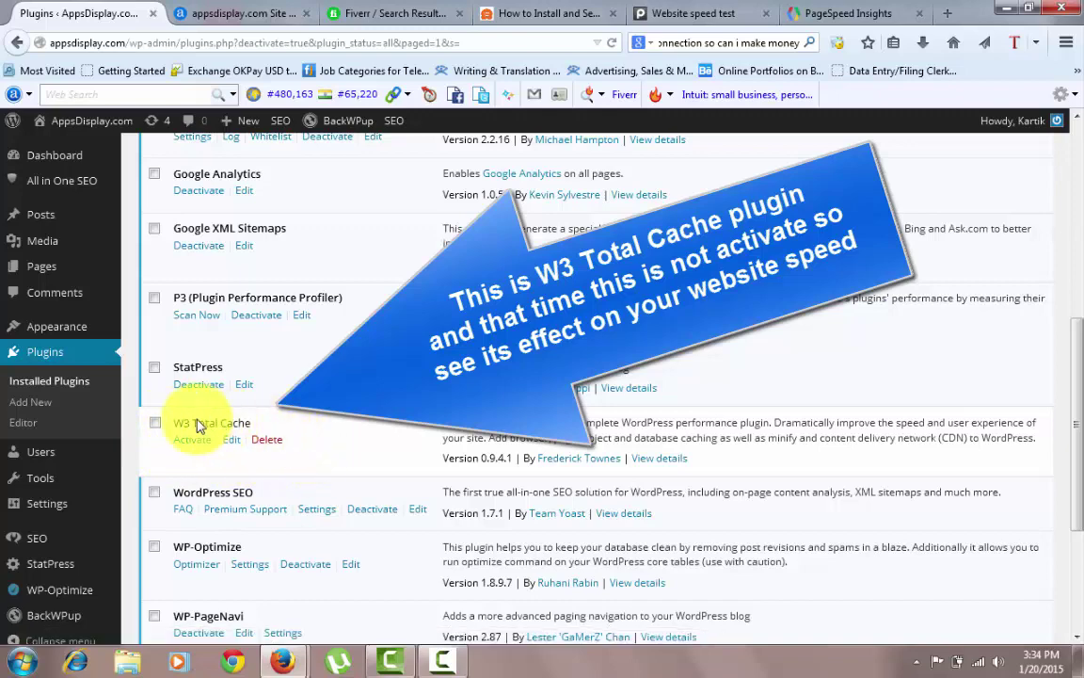
# - Re-analyze appsdisplay.com in PageSpeed Insights
pyautogui.click(807, 16)
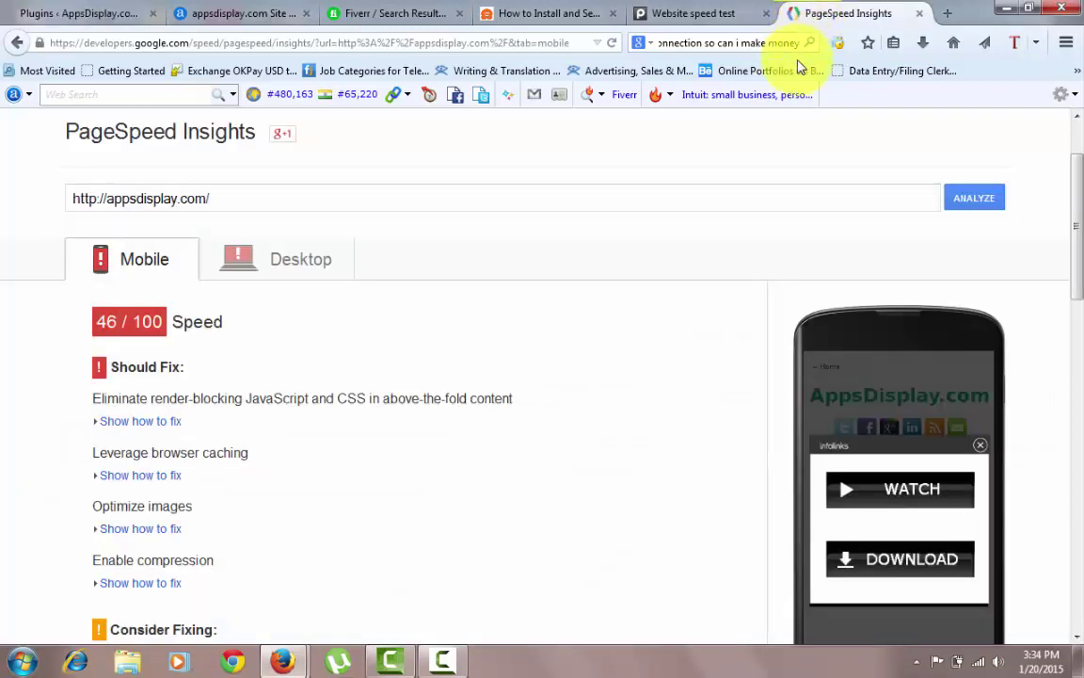
pyautogui.click(592, 196)
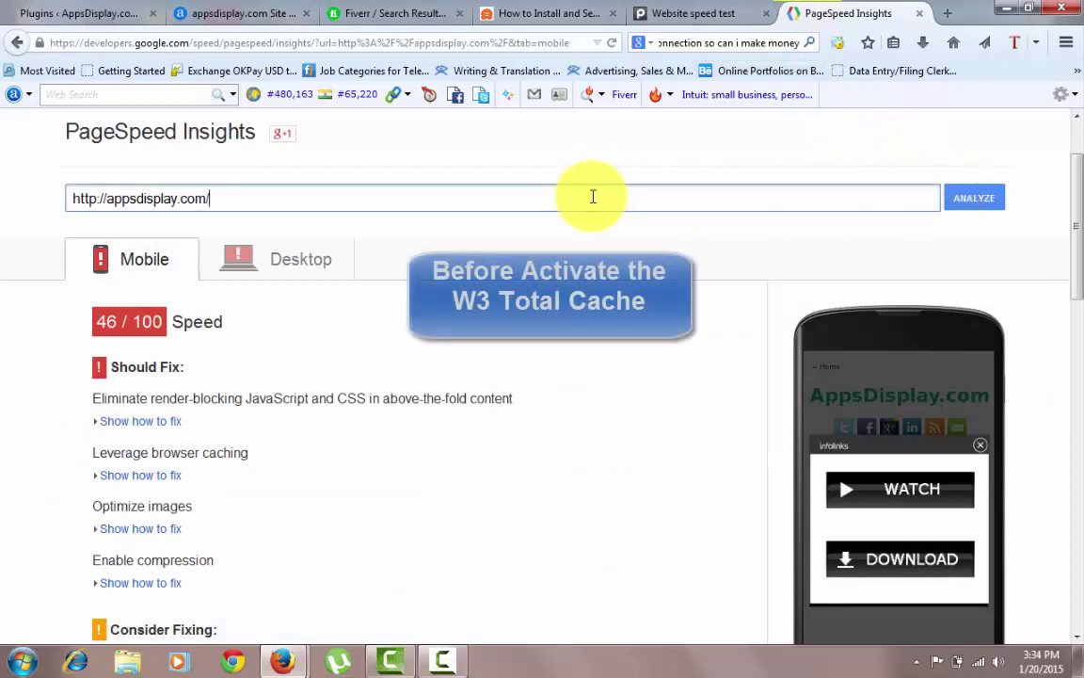
pyautogui.click(976, 198)
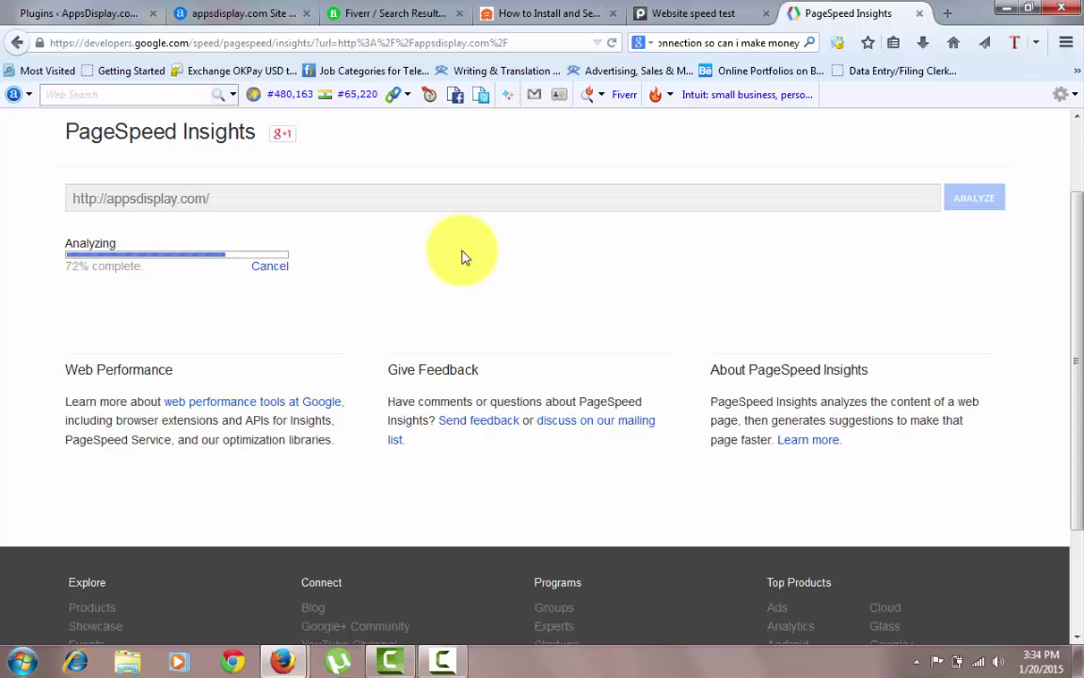
pyautogui.scroll(2, 457, 249)
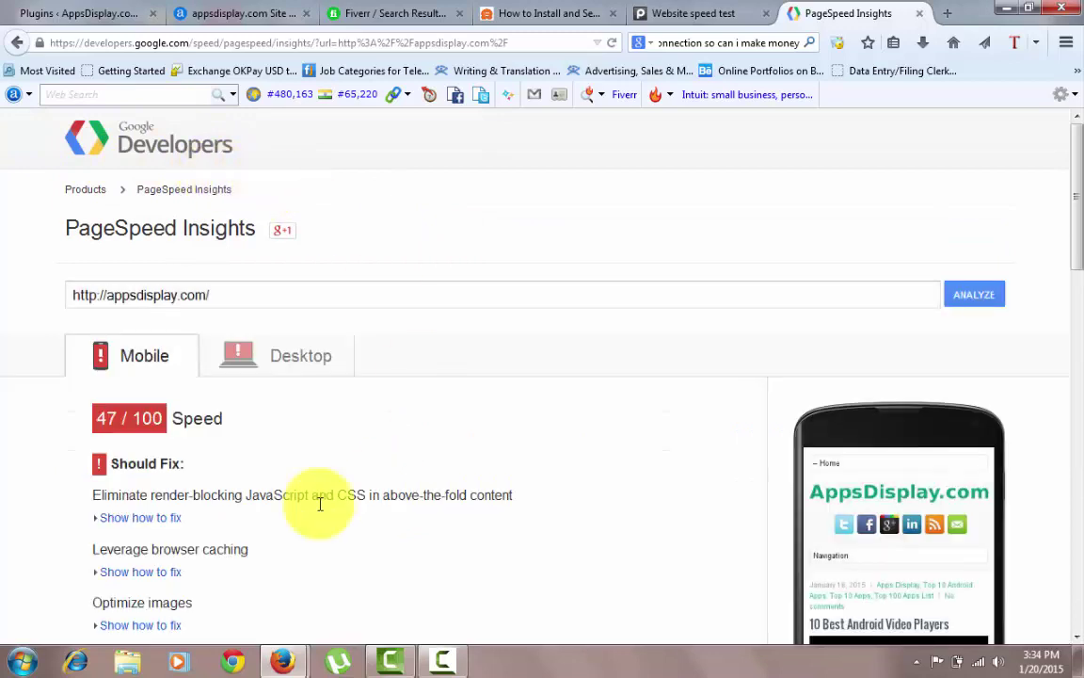
# - Note the baseline scores: 47/100 on mobile and 62/100 on desktop
pyautogui.moveTo(133, 418); pyautogui.dragTo(186, 417)
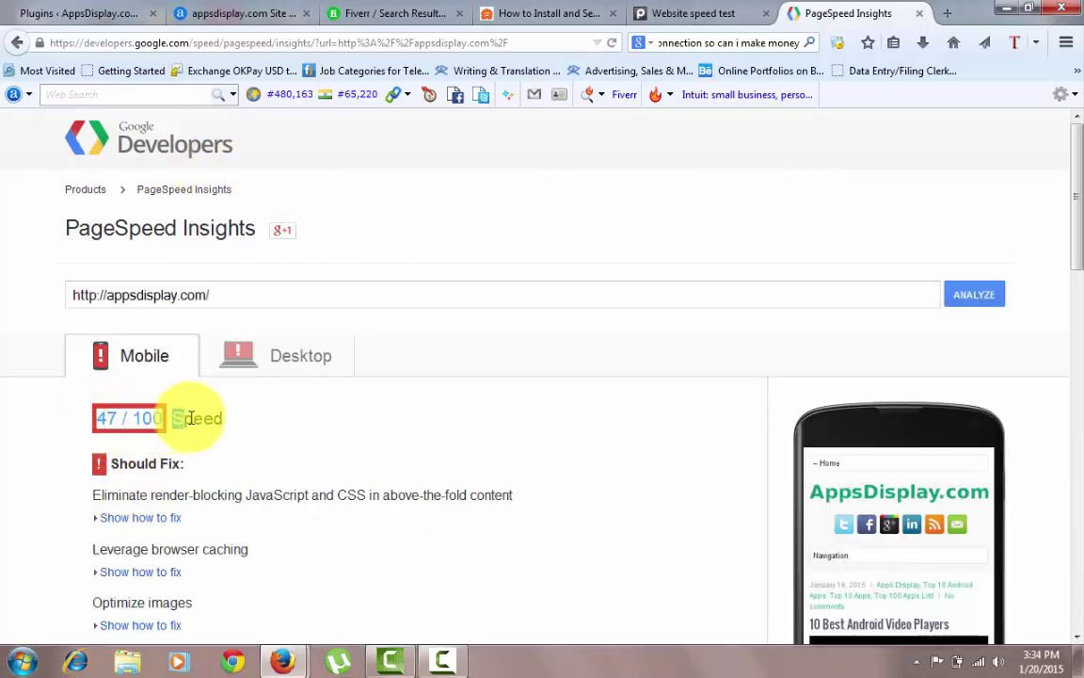
pyautogui.click(272, 362)
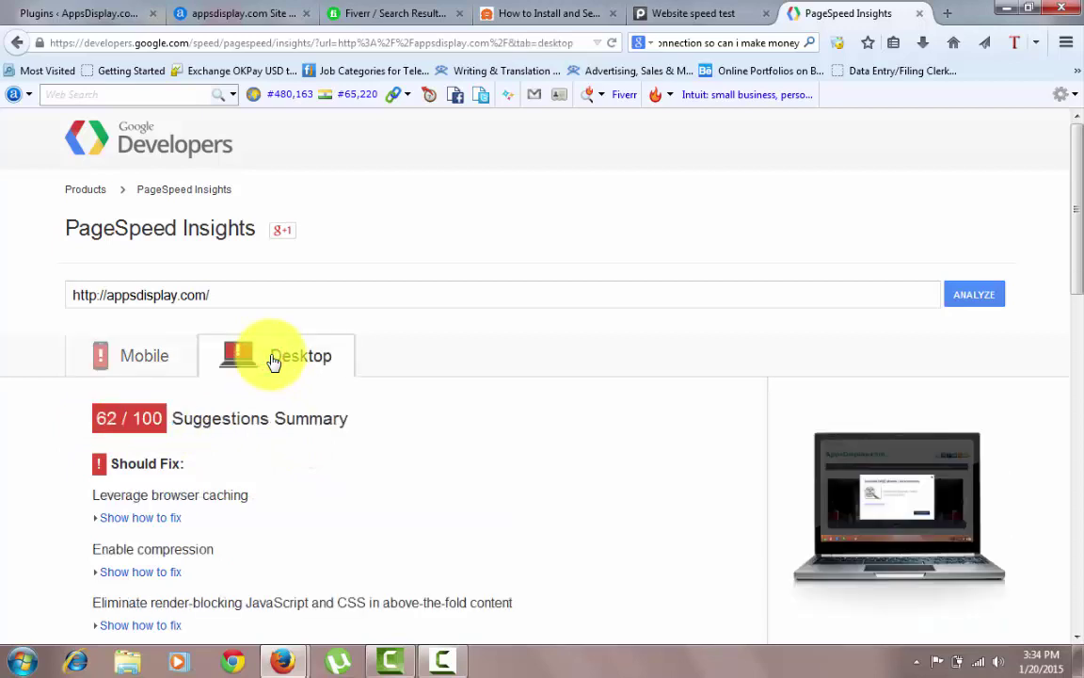
pyautogui.moveTo(97, 418); pyautogui.dragTo(158, 416)
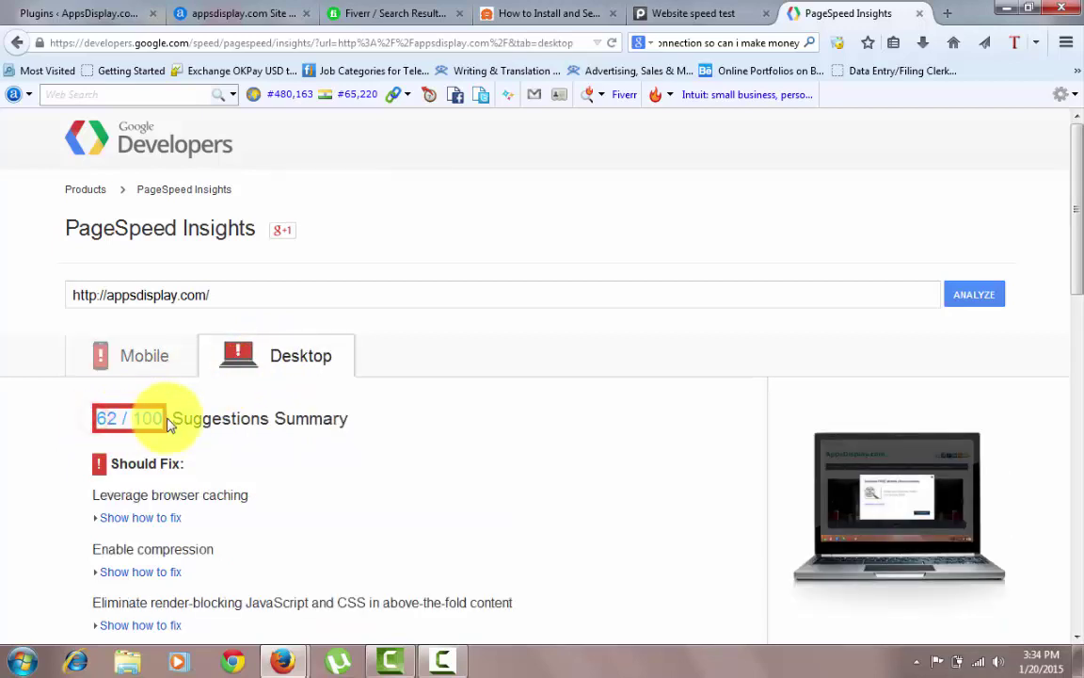
pyautogui.click(425, 449)
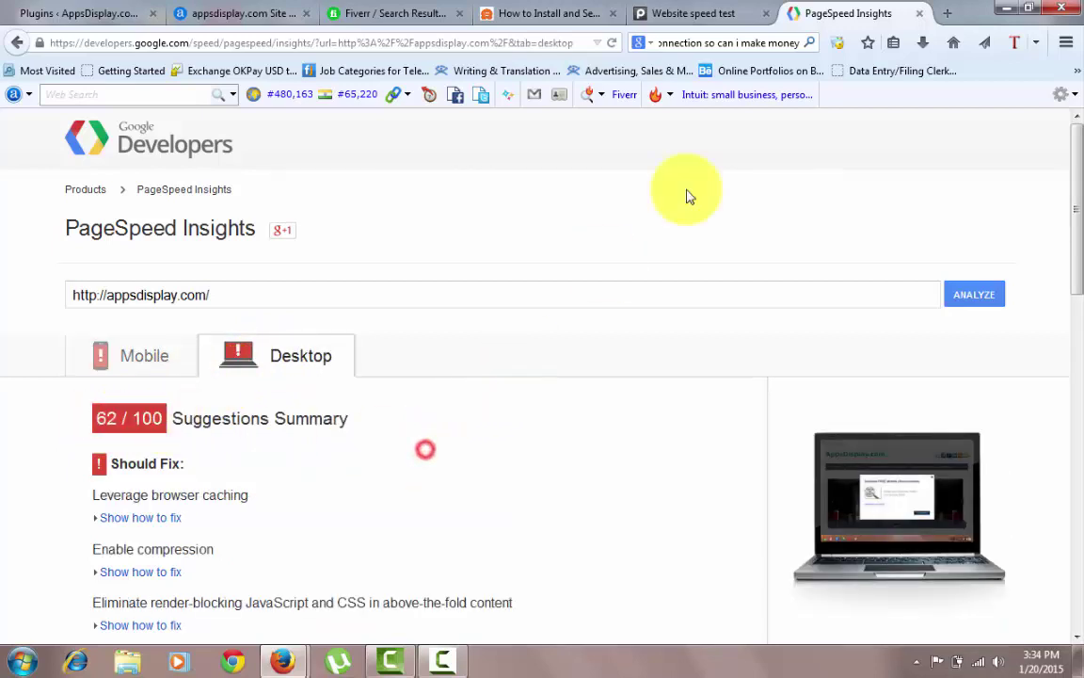
pyautogui.click(721, 11)
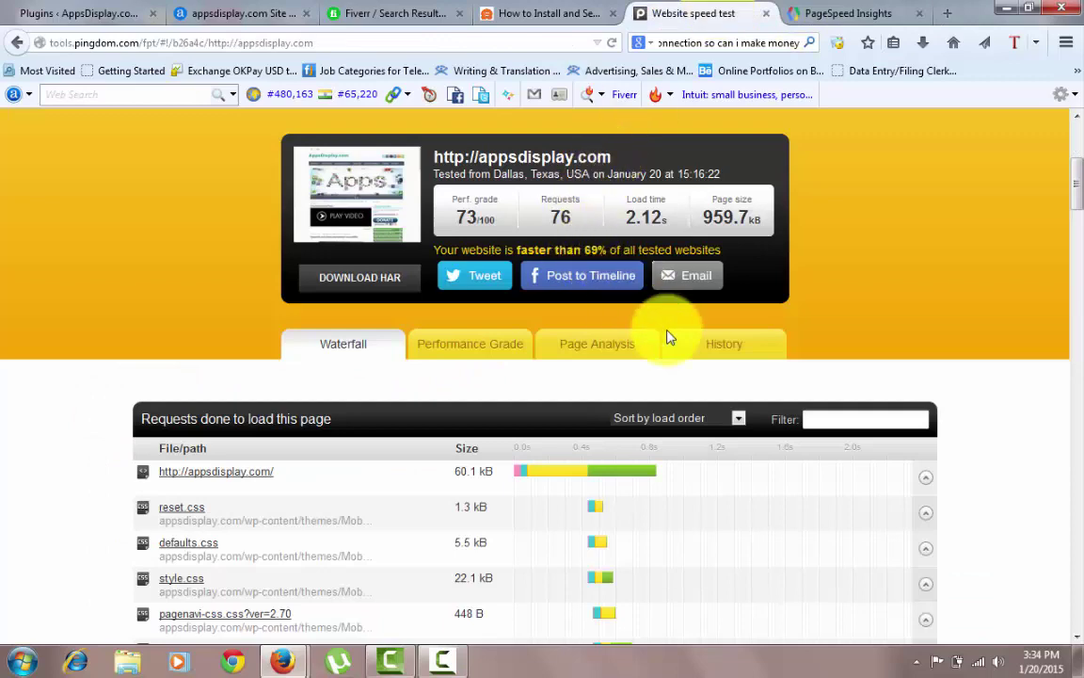
# - Run a fresh Pingdom test of appsdisplay.com, scoring 83/100 with a 2.64 s load
pyautogui.scroll(5, 669, 337)
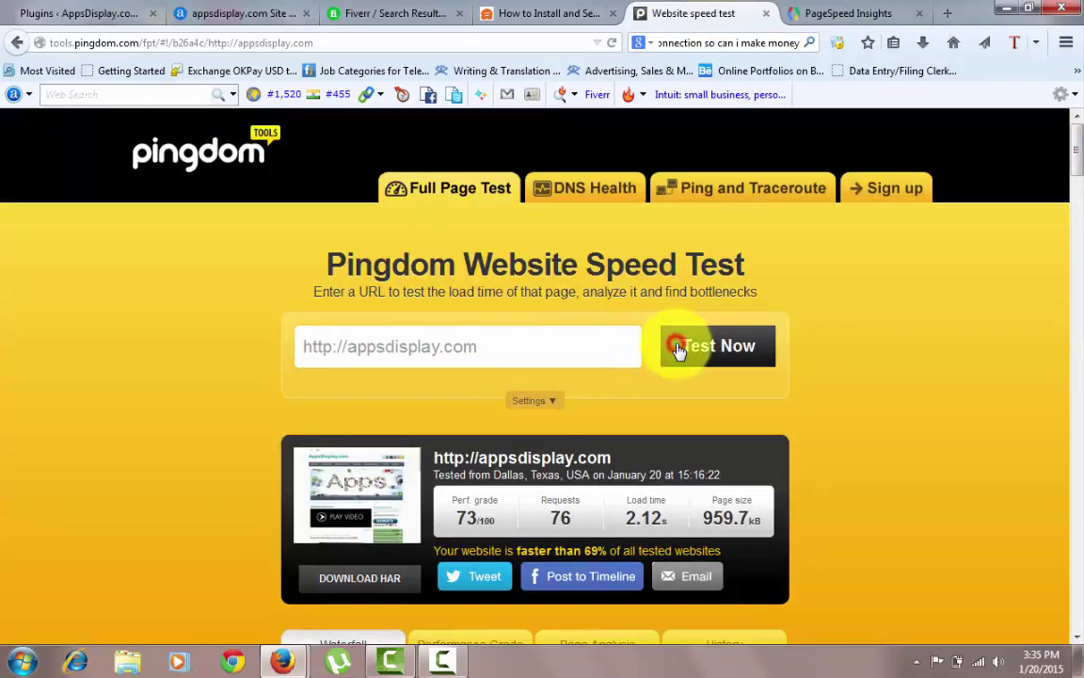
pyautogui.click(678, 348)
pyautogui.click(724, 349)
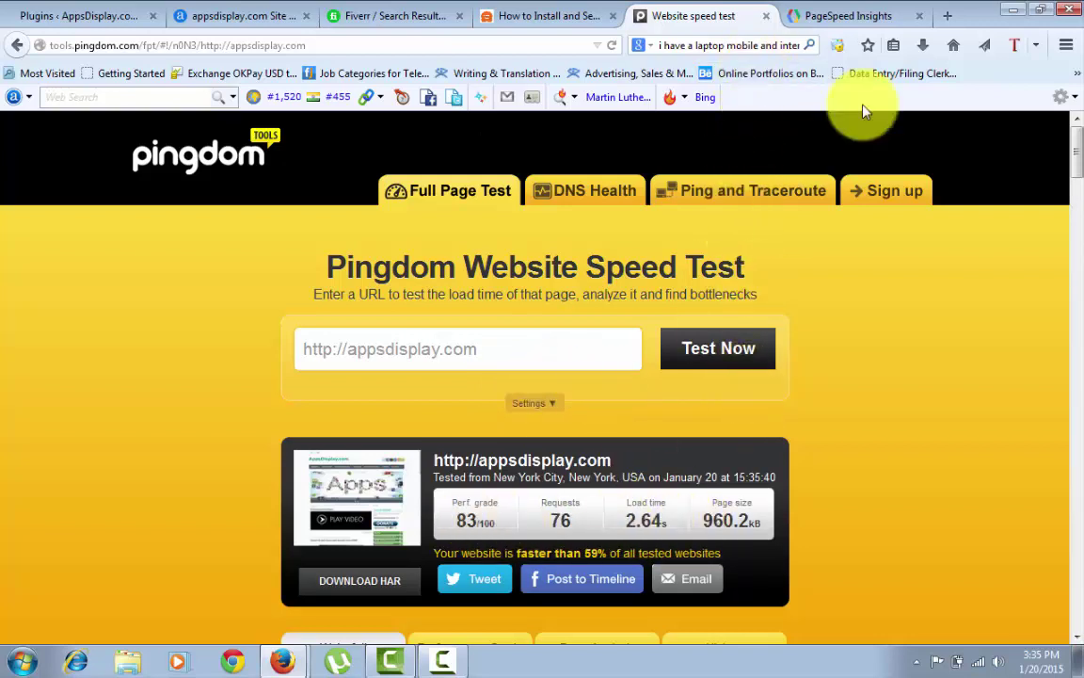
pyautogui.click(69, 19)
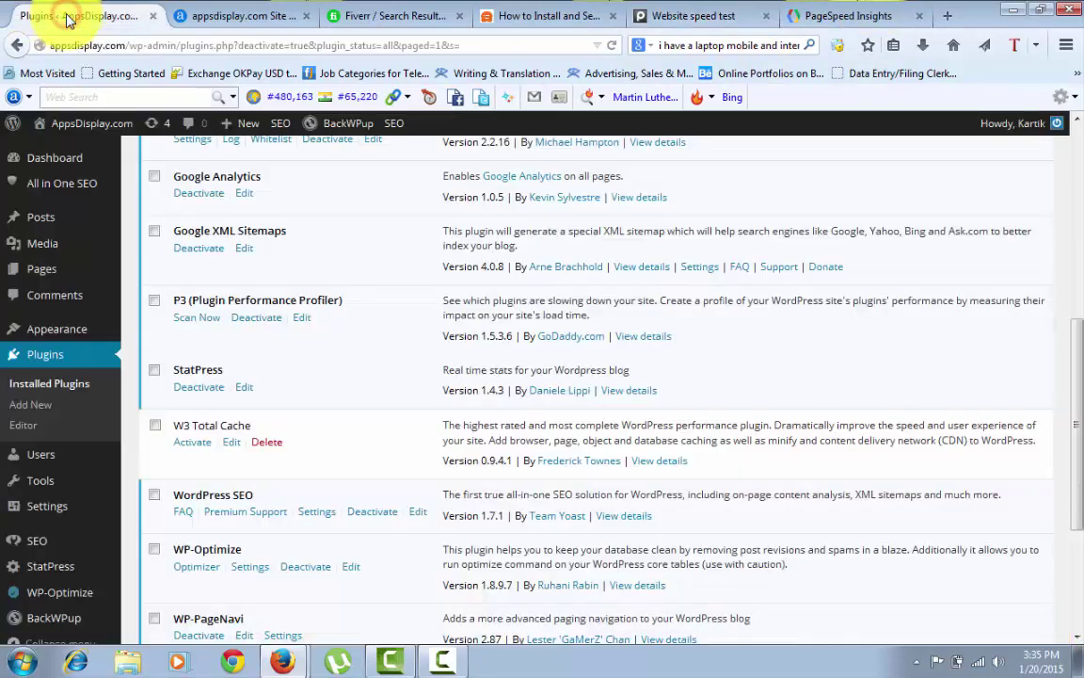
# - Activate W3 Total Cache and confirm all 13 installed plugins now show as active
pyautogui.click(198, 447)
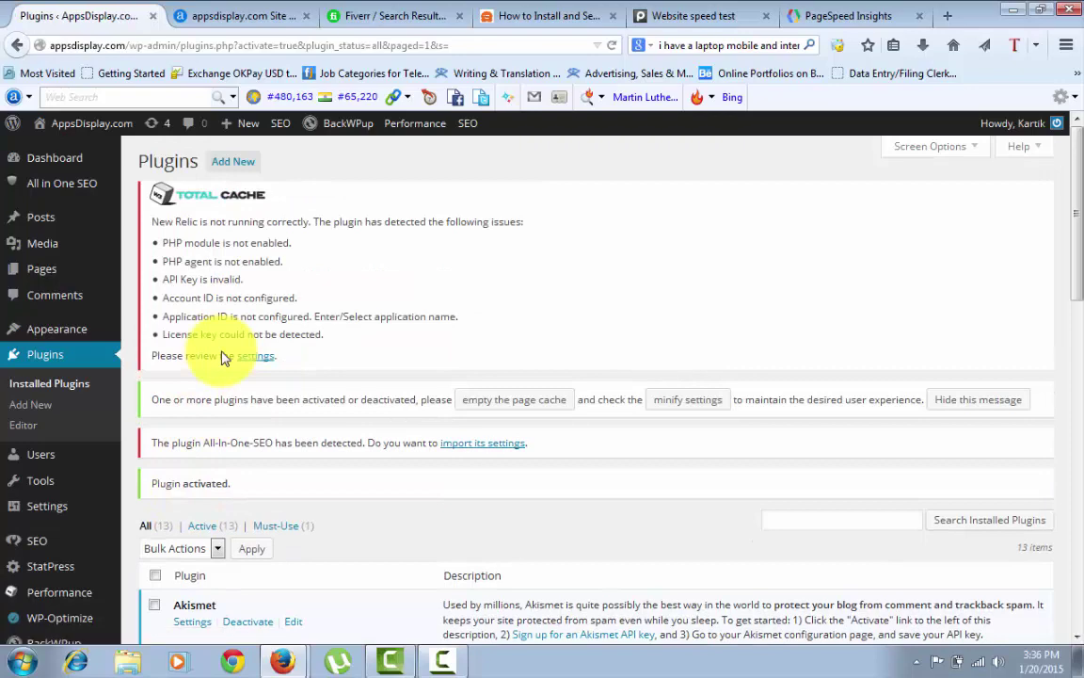
pyautogui.scroll(-1, 224, 356)
pyautogui.scroll(-1, 224, 357)
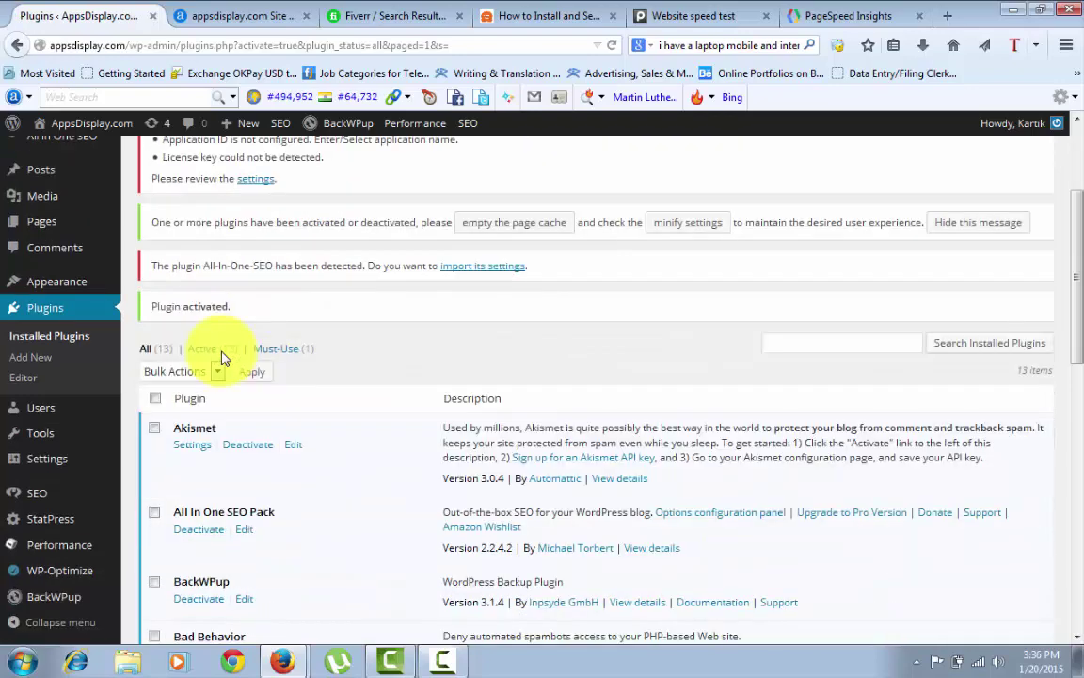
pyautogui.scroll(-1, 224, 357)
pyautogui.scroll(-2, 223, 357)
pyautogui.scroll(-2, 224, 357)
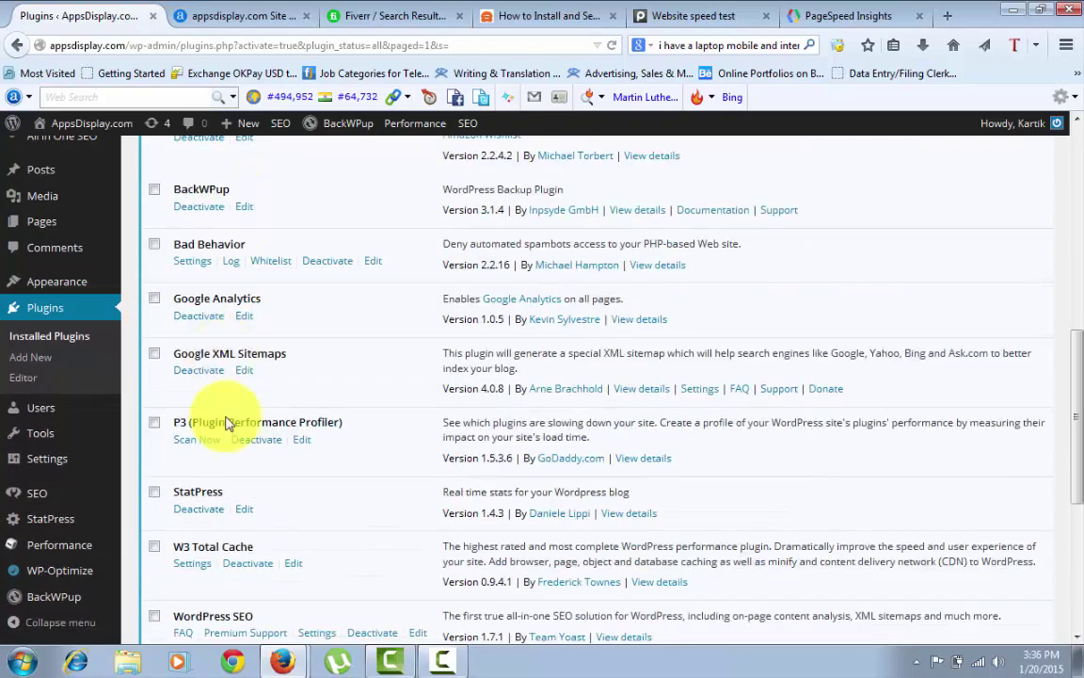
pyautogui.scroll(-2, 209, 482)
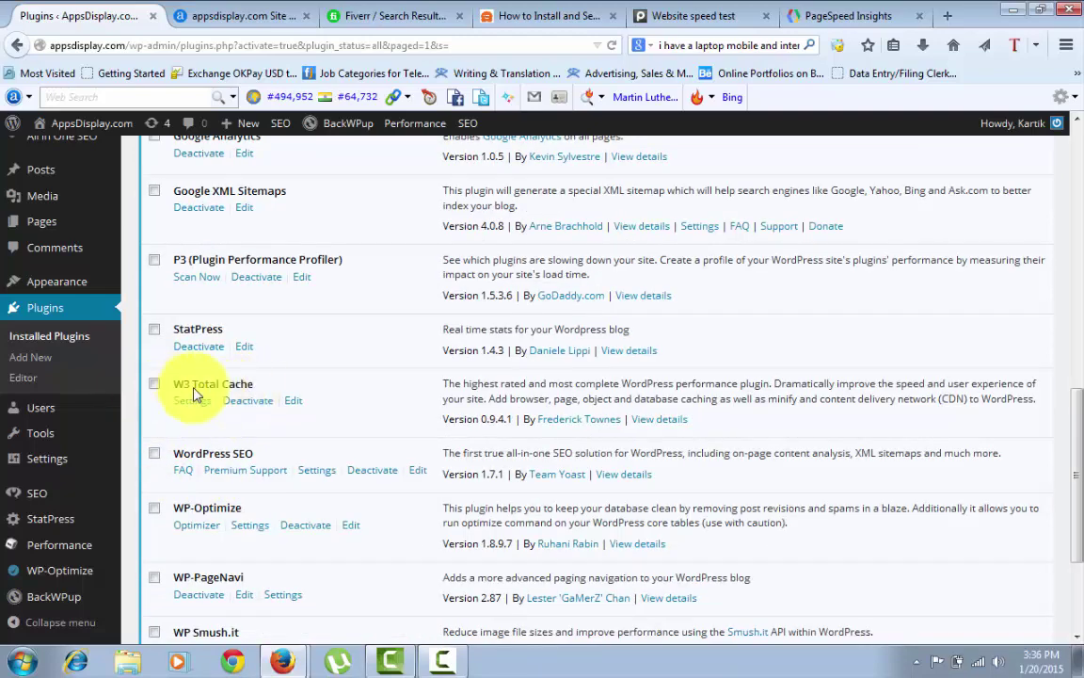
pyautogui.moveTo(82, 494)
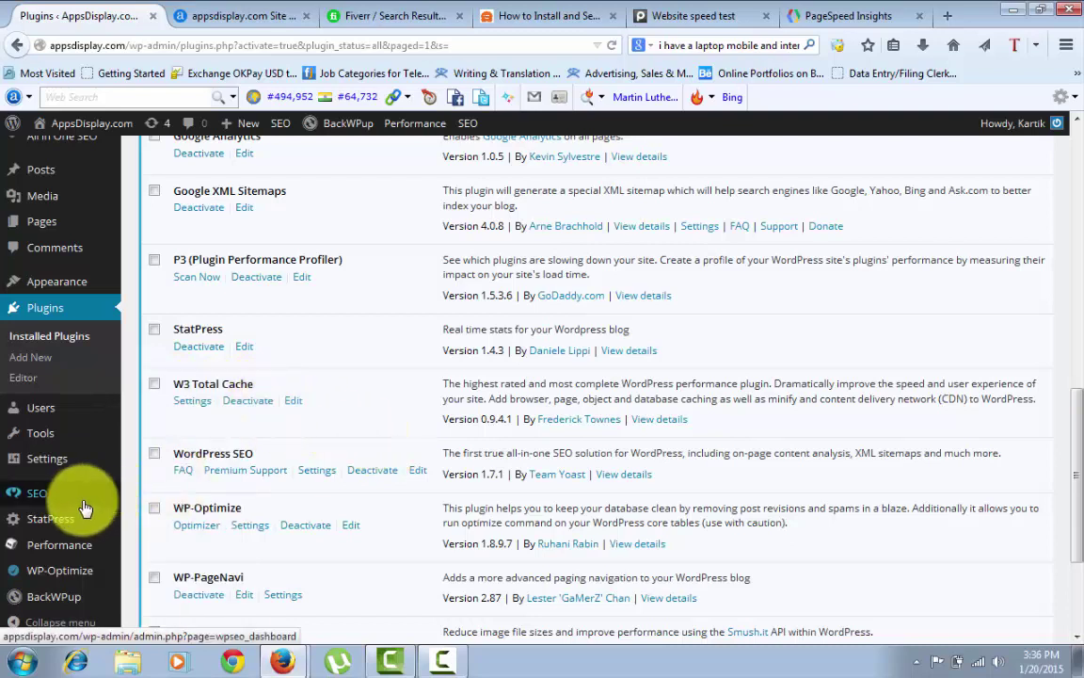
pyautogui.scroll(-3, 75, 591)
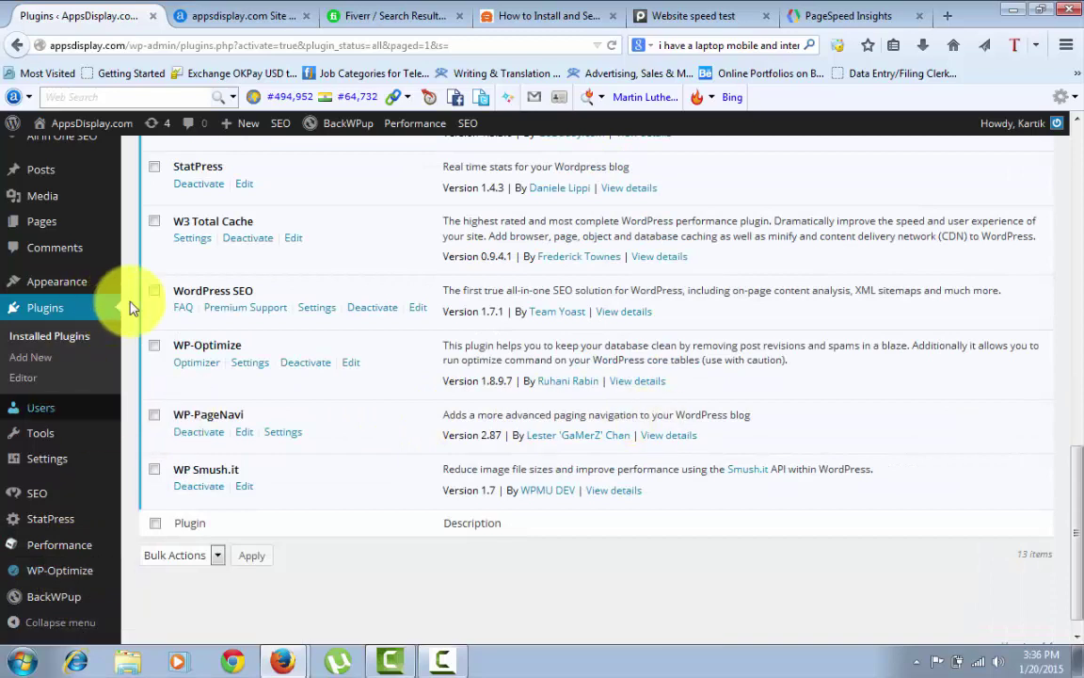
# - Review W3 Total Cache General Settings with page, minify and database caching enabled
pyautogui.click(194, 235)
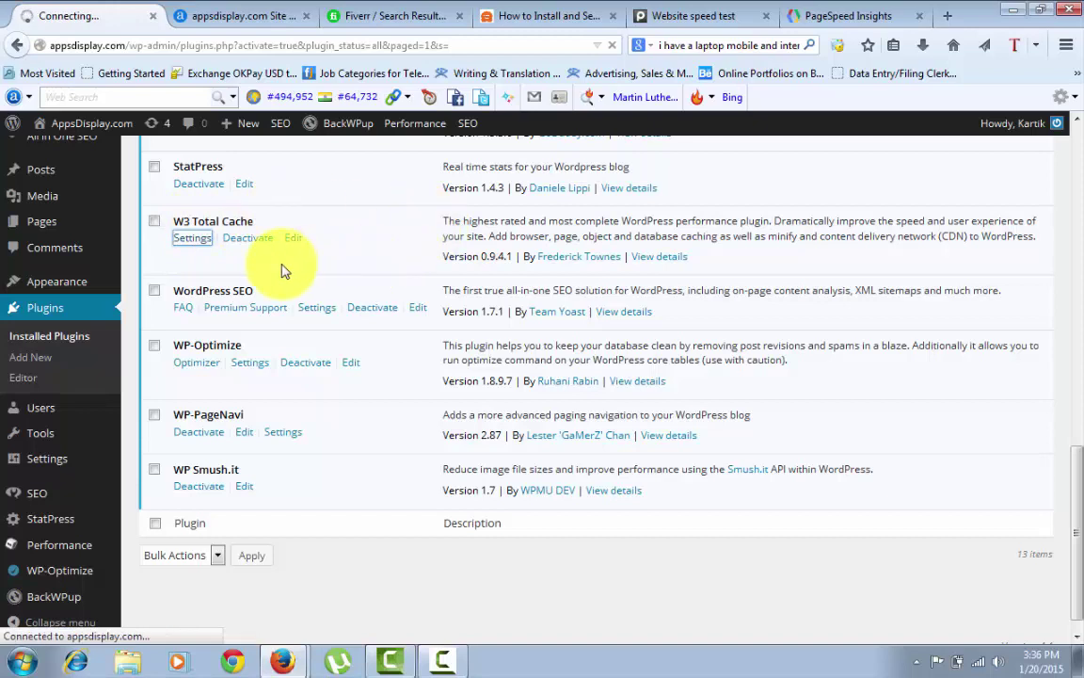
pyautogui.scroll(5, 285, 271)
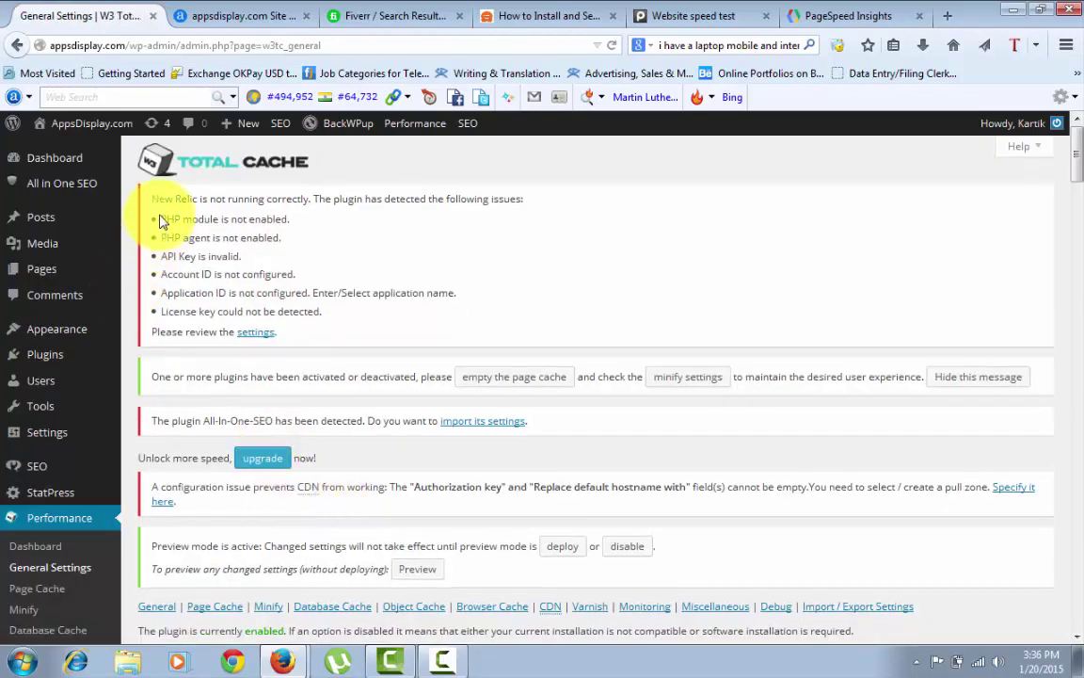
pyautogui.moveTo(160, 220); pyautogui.dragTo(322, 321)
pyautogui.scroll(-8, 318, 301)
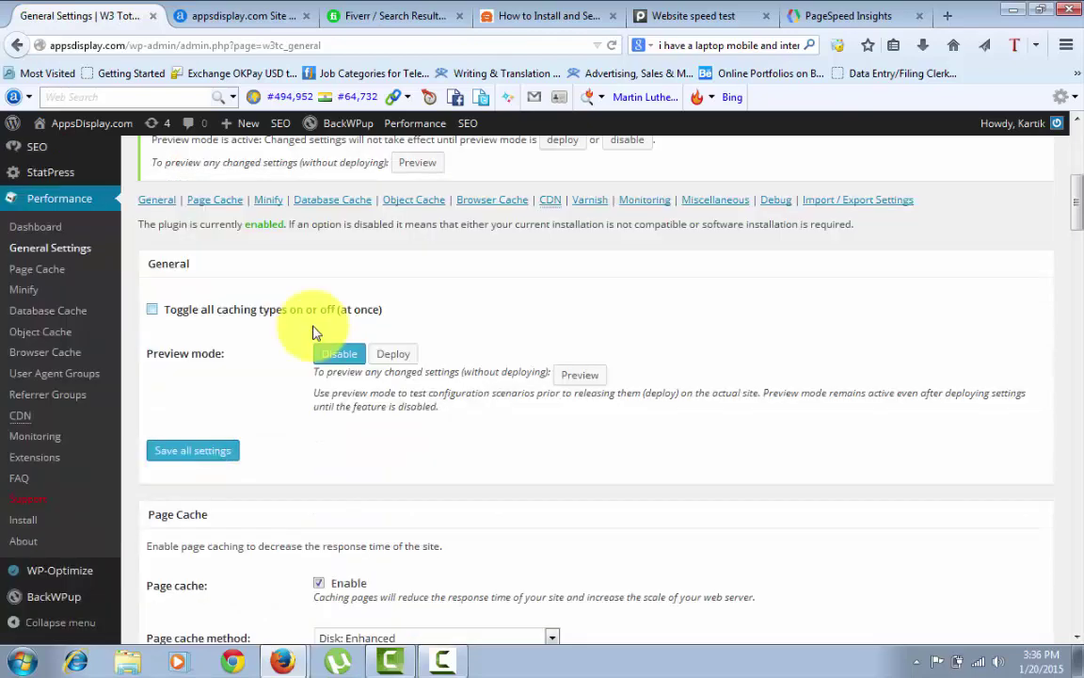
pyautogui.scroll(-6, 150, 303)
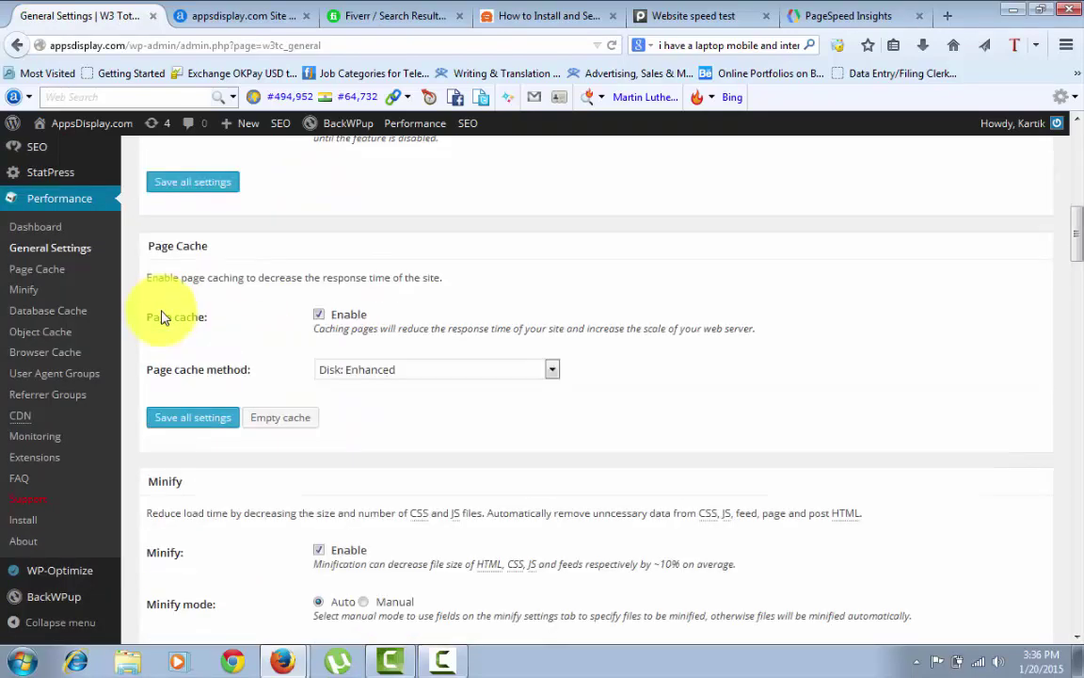
pyautogui.scroll(-10, 311, 235)
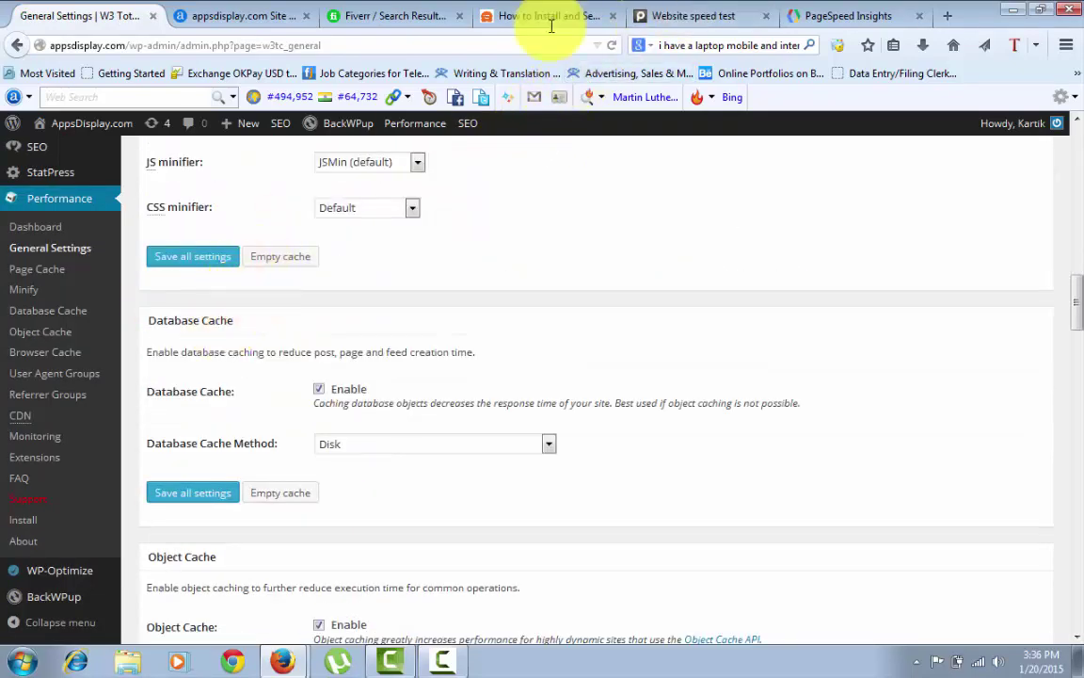
pyautogui.click(708, 15)
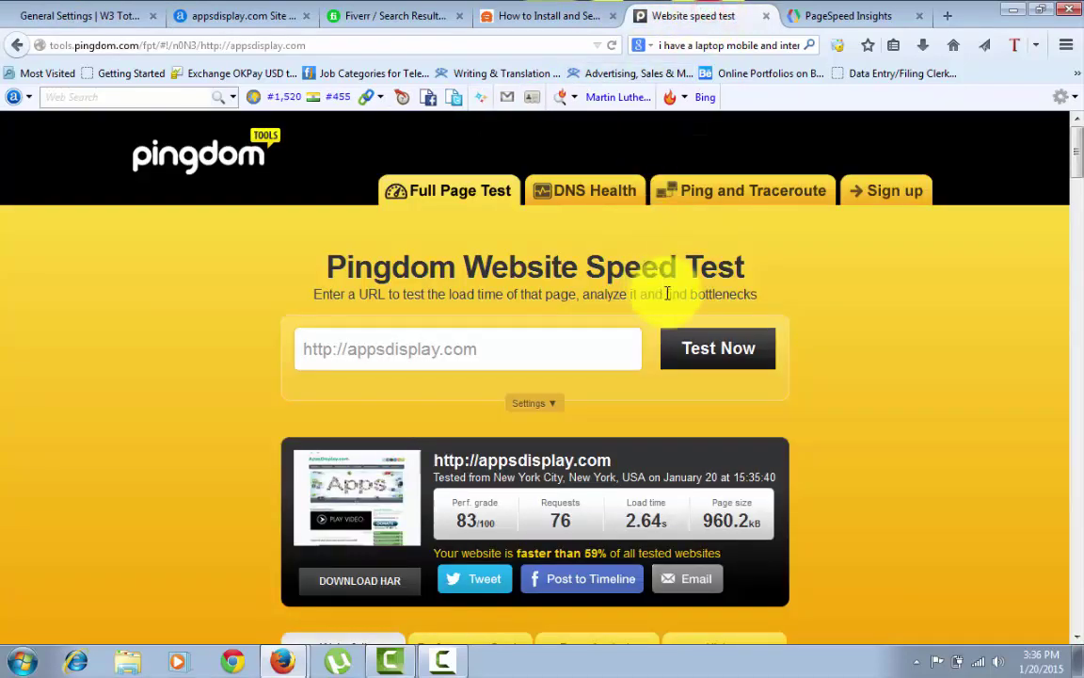
# - Retest appsdisplay.com in Pingdom, getting grade 78/100, 2.04 s load and 791.6 kB
pyautogui.click(692, 348)
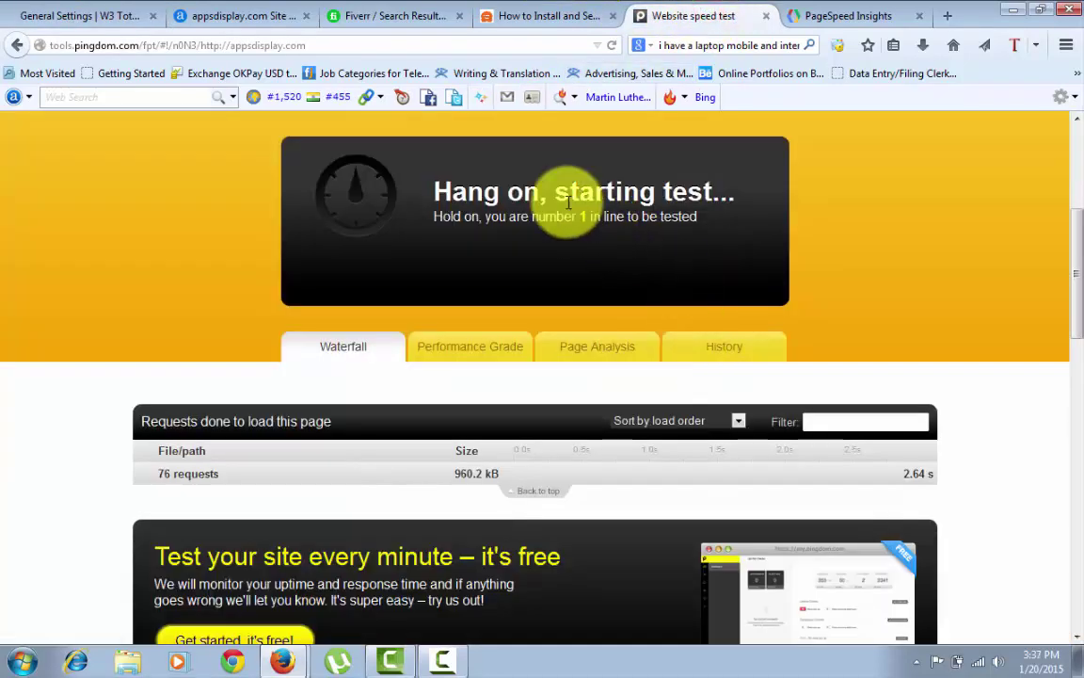
pyautogui.scroll(5, 569, 194)
pyautogui.click(494, 337)
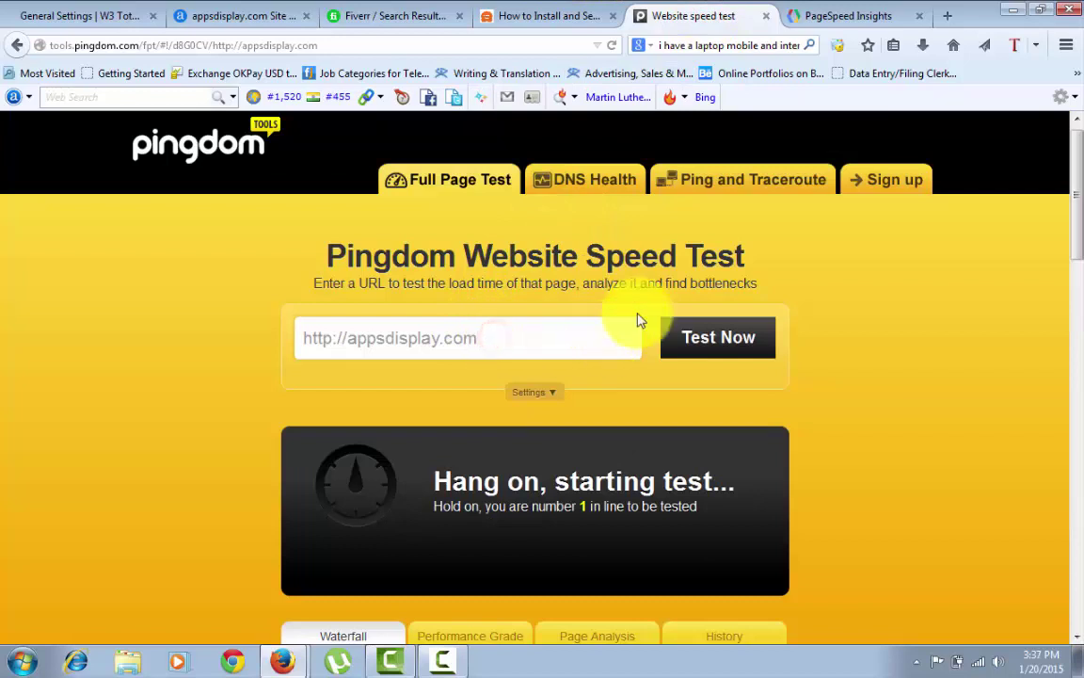
pyautogui.scroll(-2, 658, 304)
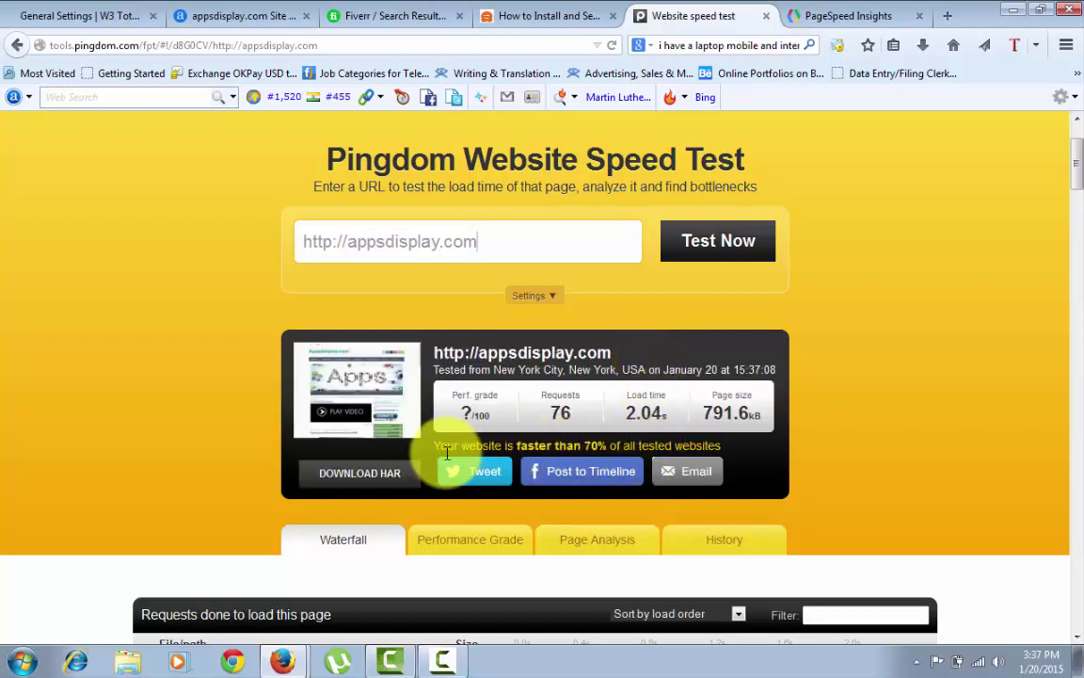
pyautogui.moveTo(435, 446); pyautogui.dragTo(717, 442)
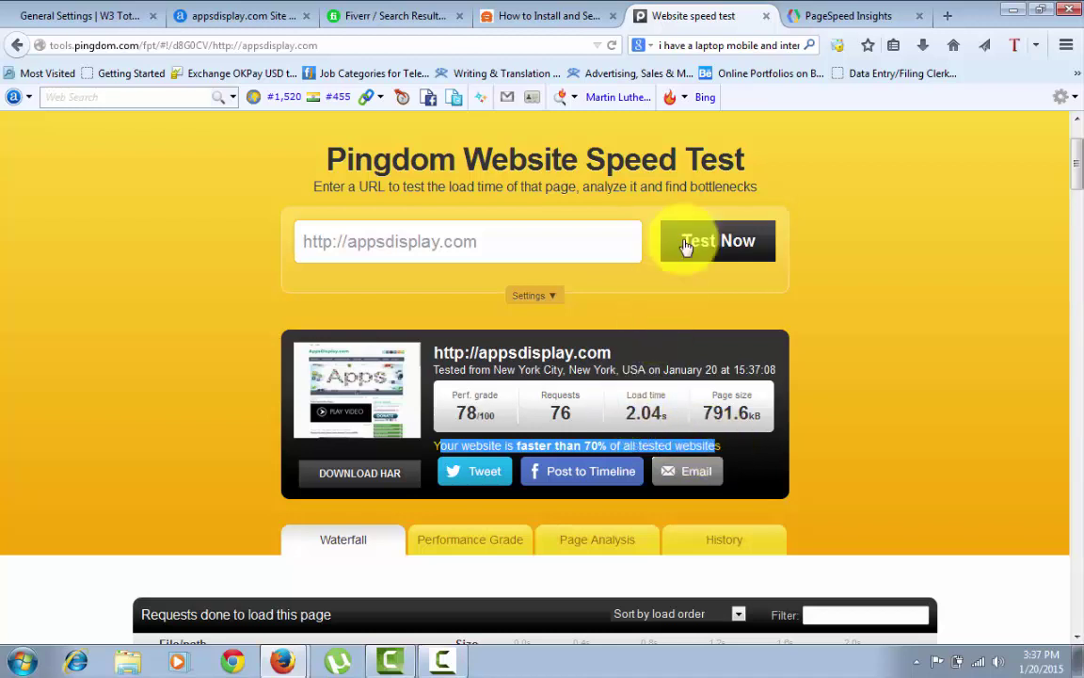
pyautogui.click(818, 16)
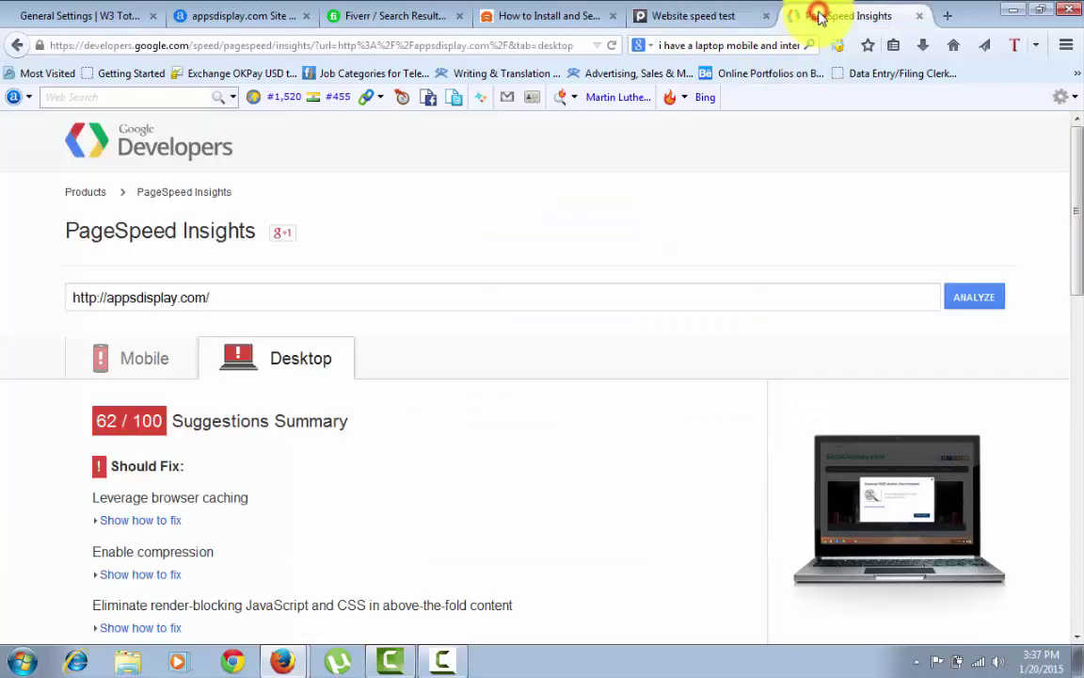
# - Re-analyze appsdisplay.com, confirming improved scores of 58/100 mobile and 78/100 desktop
pyautogui.click(141, 367)
pyautogui.click(408, 292)
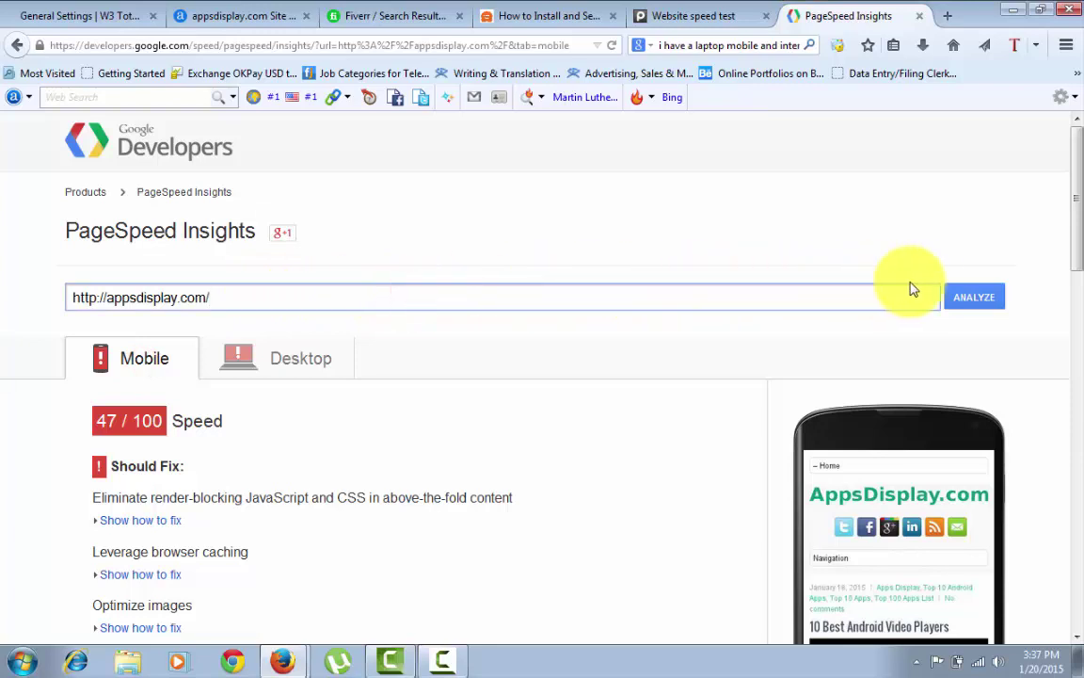
pyautogui.click(953, 298)
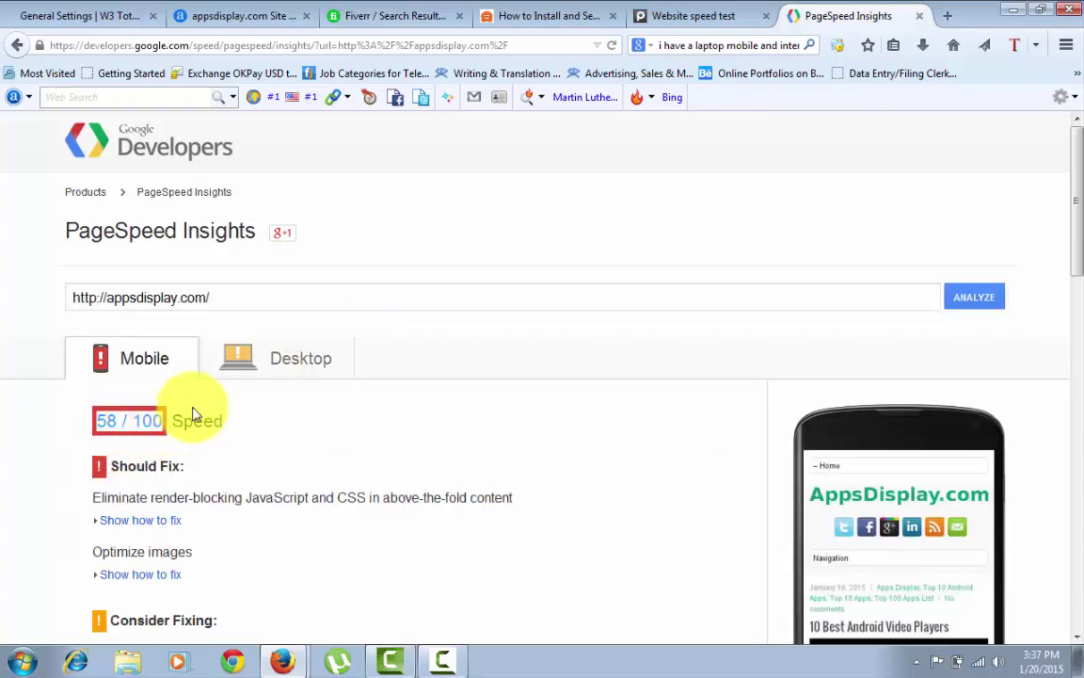
pyautogui.click(265, 360)
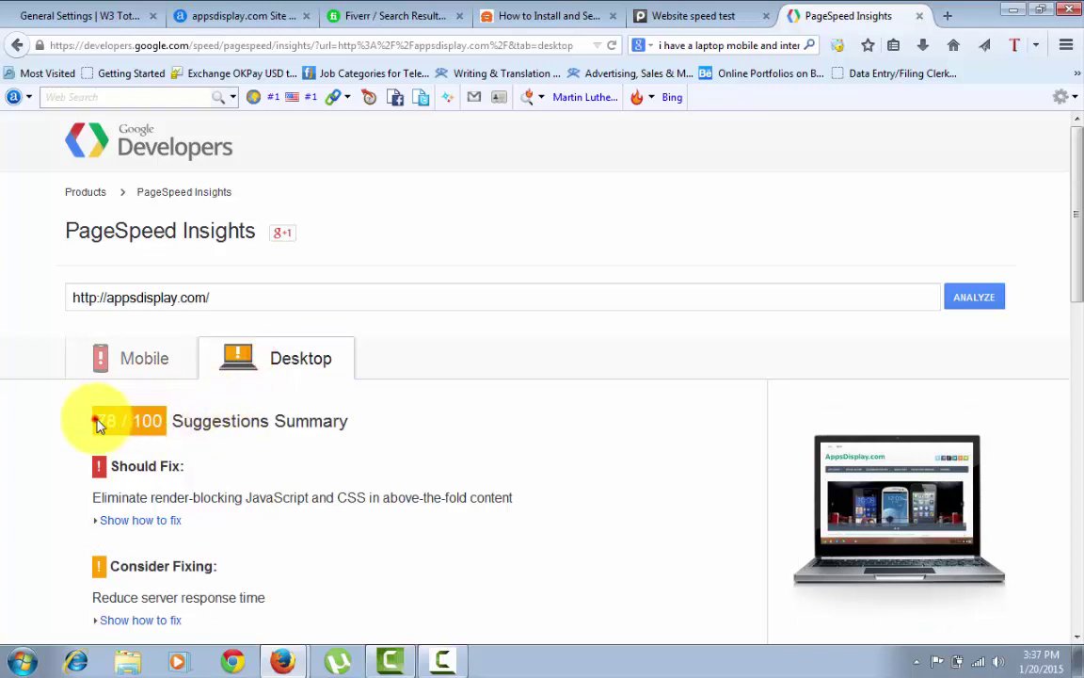
pyautogui.moveTo(97, 424); pyautogui.dragTo(179, 424)
pyautogui.click(242, 472)
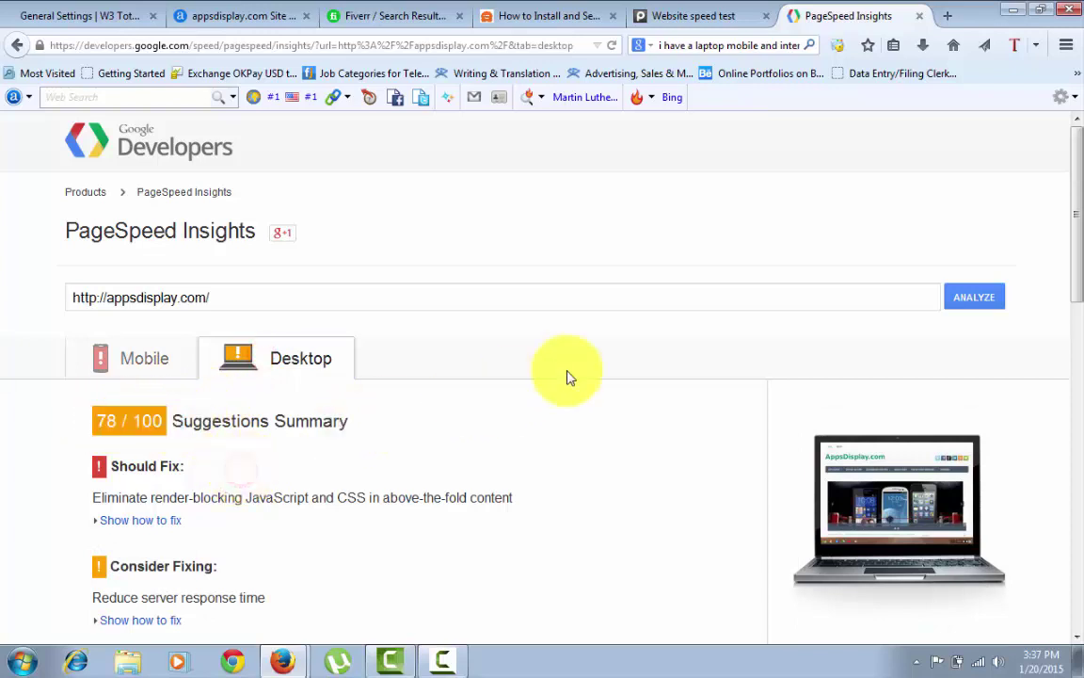
pyautogui.click(109, 13)
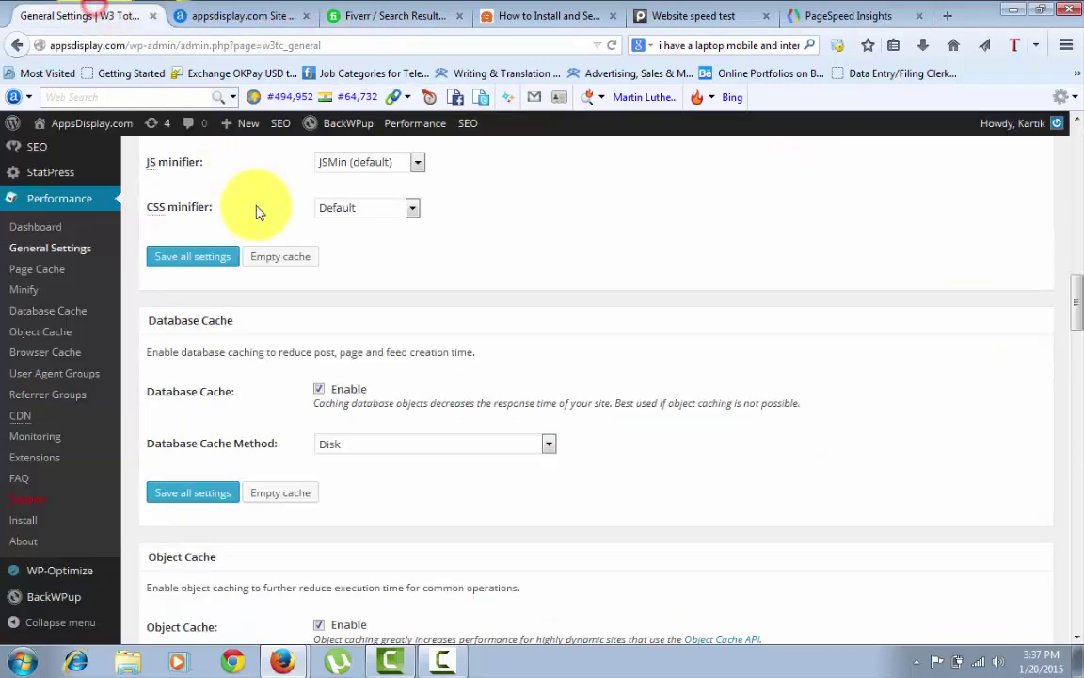
pyautogui.scroll(10, 282, 386)
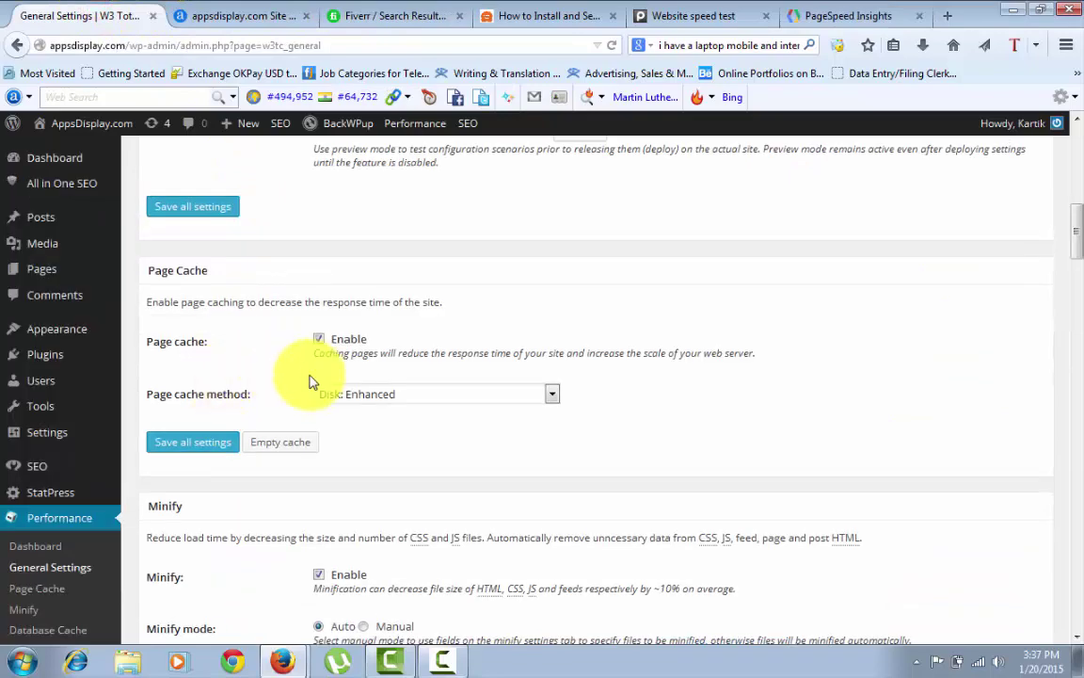